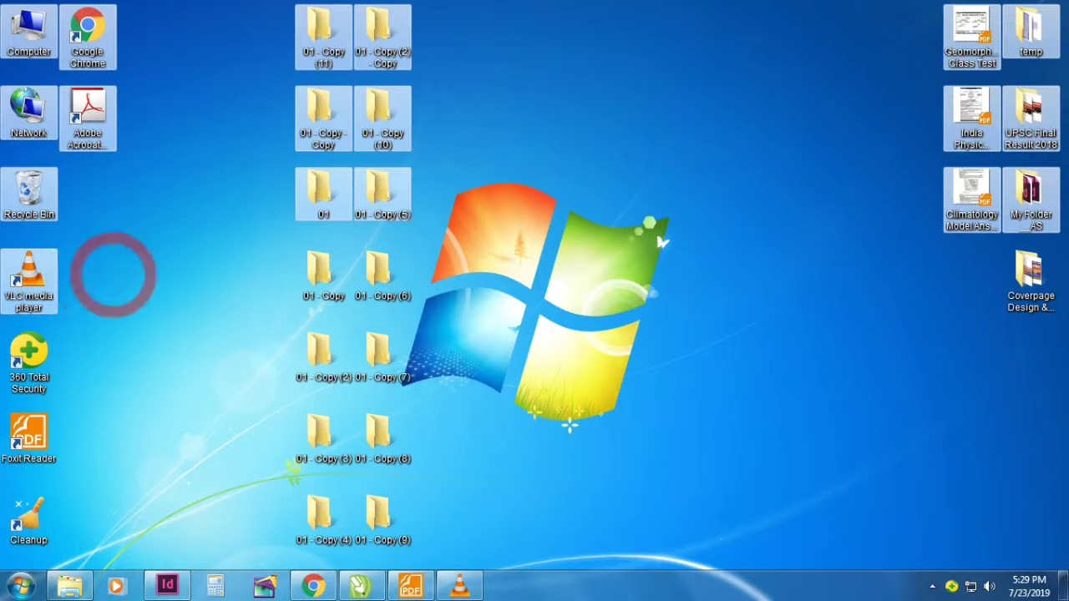
- Select the desktop icons from VLC media player through the last item, and clear the selection
{"action": "left_click", "coordinate": [34, 280]}
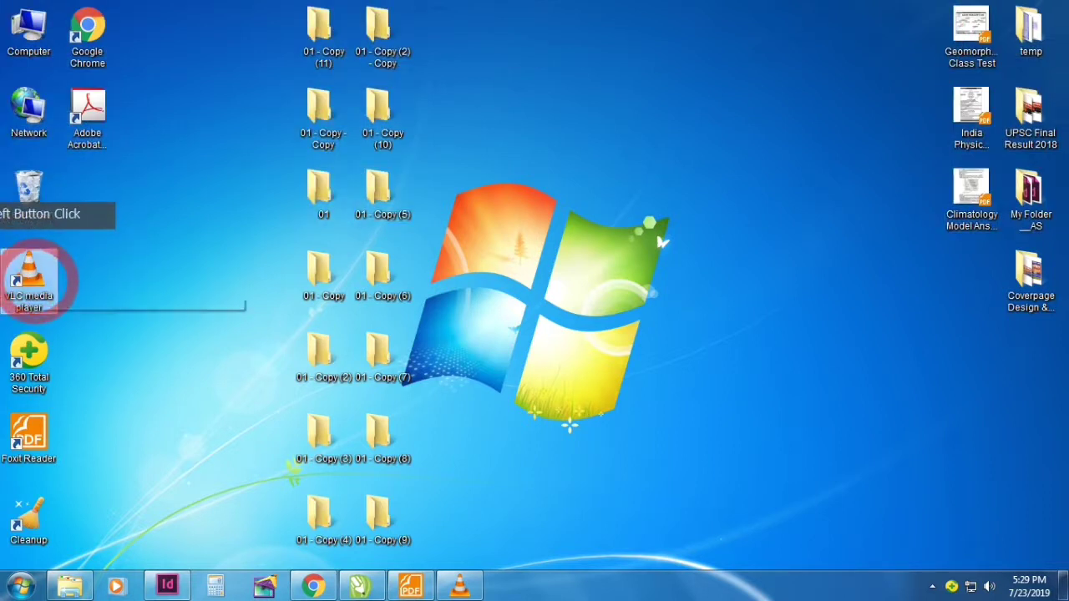
{"action": "key", "text": "shift+End"}
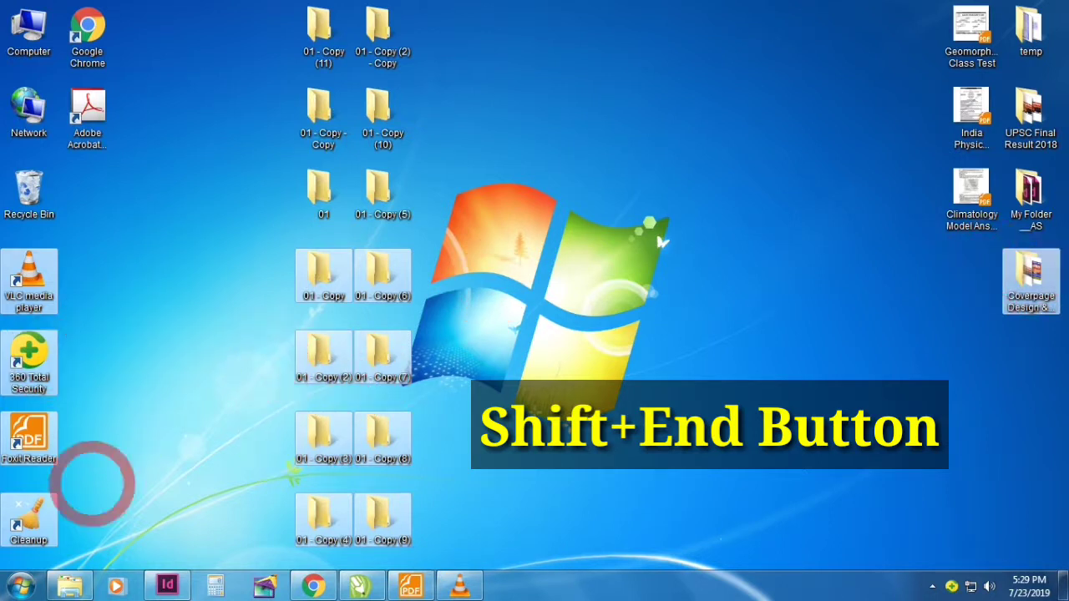
{"action": "left_click", "coordinate": [122, 281]}
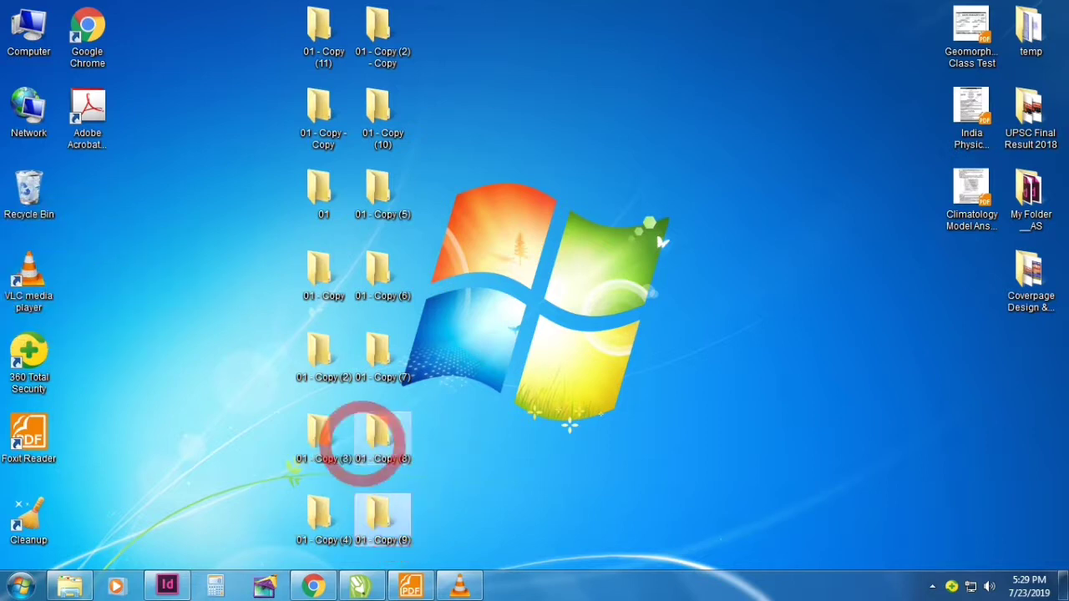
- Try selecting large ranges of desktop icons, including from Adobe Acrobat through the last item, and clear the selection
{"action": "key", "text": "ctrl+a"}
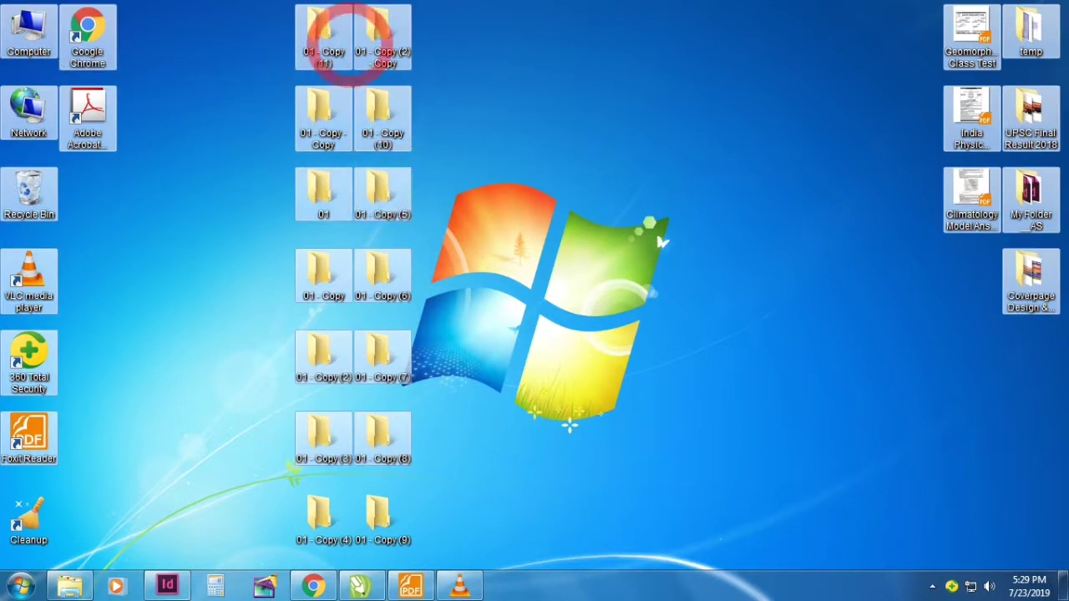
{"action": "left_click", "coordinate": [221, 204]}
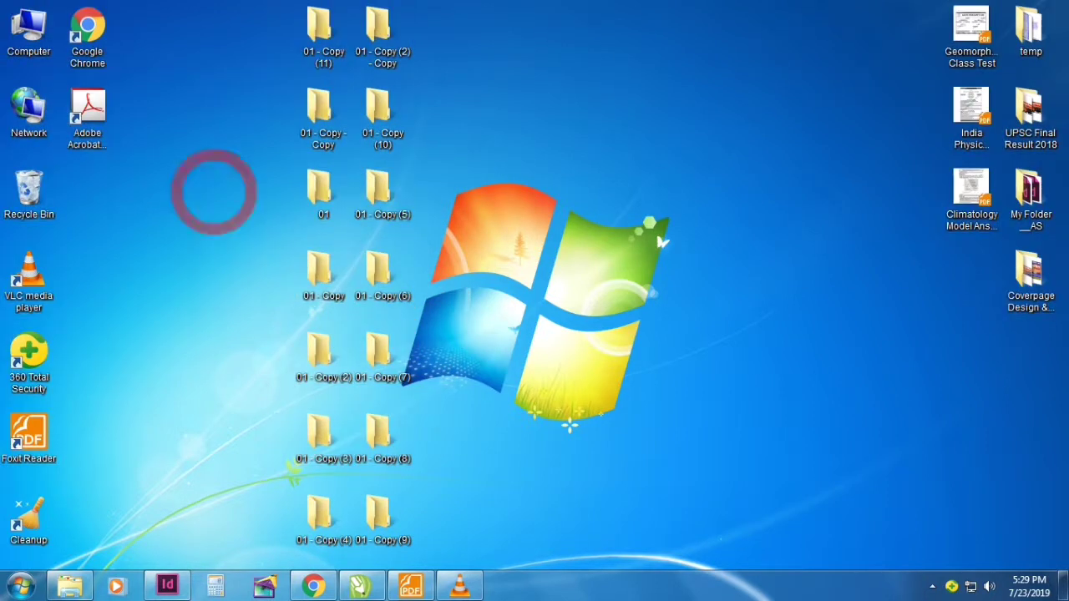
{"action": "left_click", "coordinate": [51, 179]}
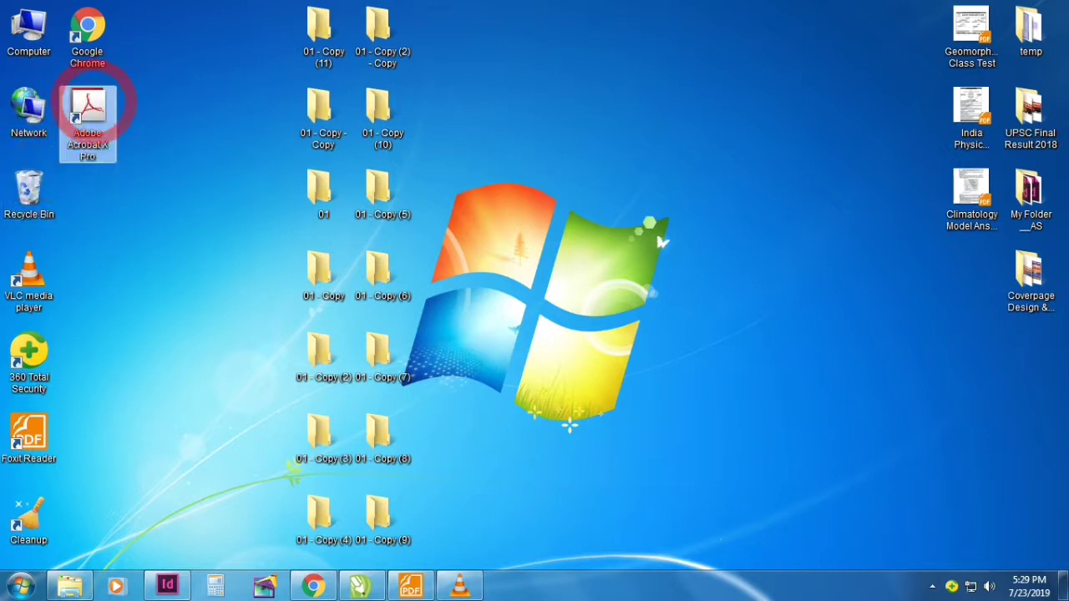
{"action": "key", "text": "ctrl+a"}
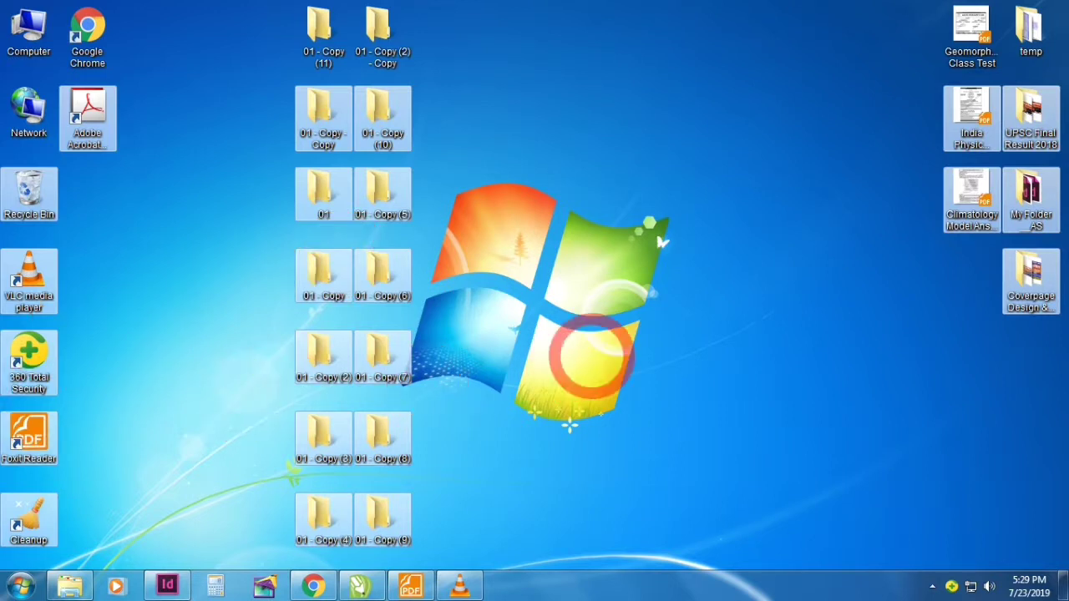
{"action": "left_click", "coordinate": [581, 354]}
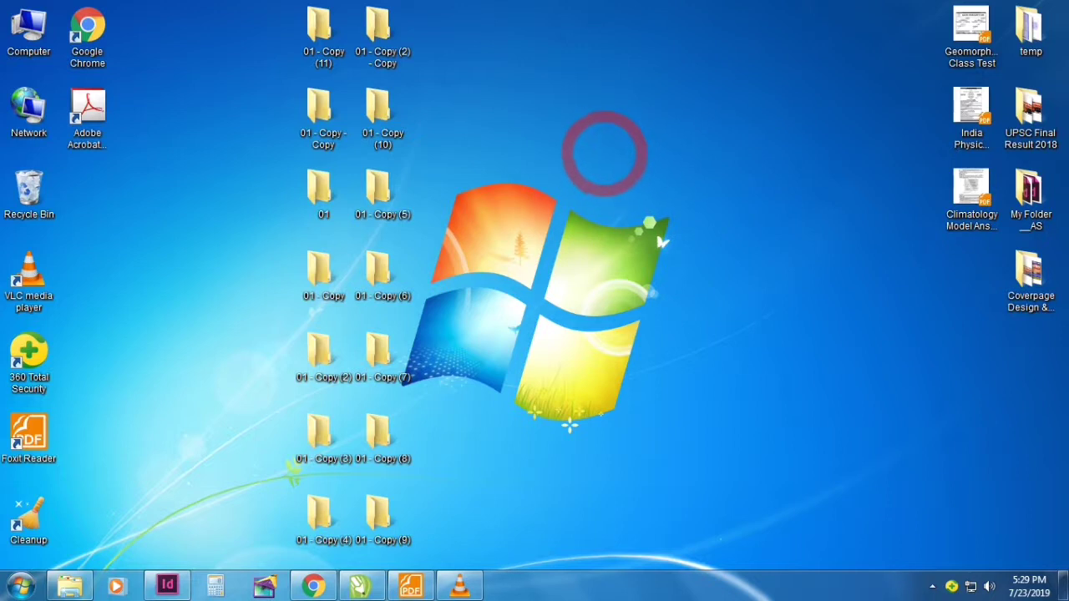
- Open the advanced appearance settings for window color from the desktop's personalization options
{"action": "right_click", "coordinate": [605, 154]}
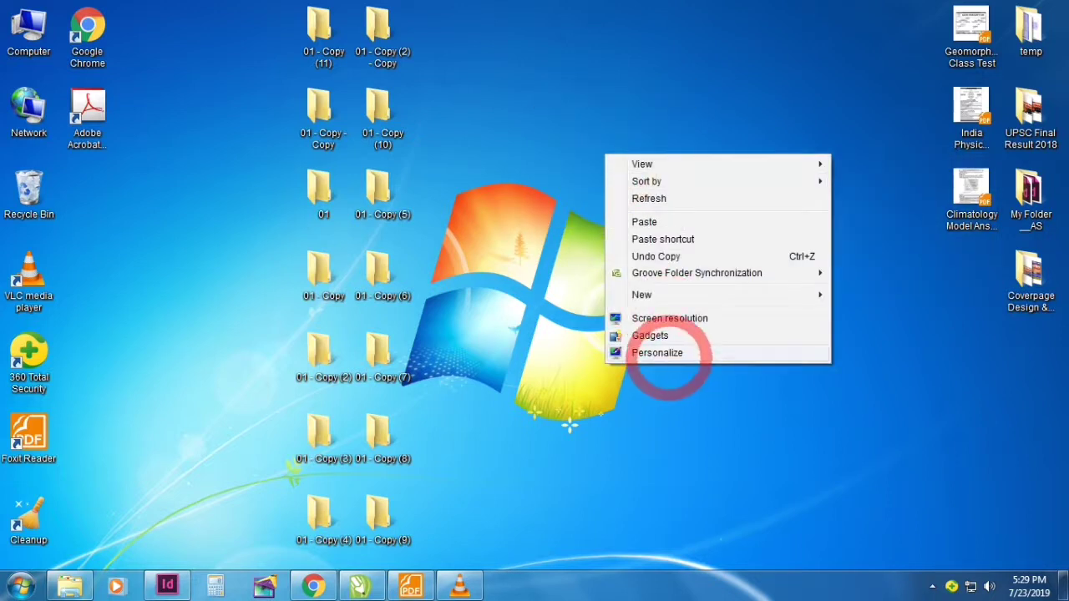
{"action": "left_click", "coordinate": [667, 354]}
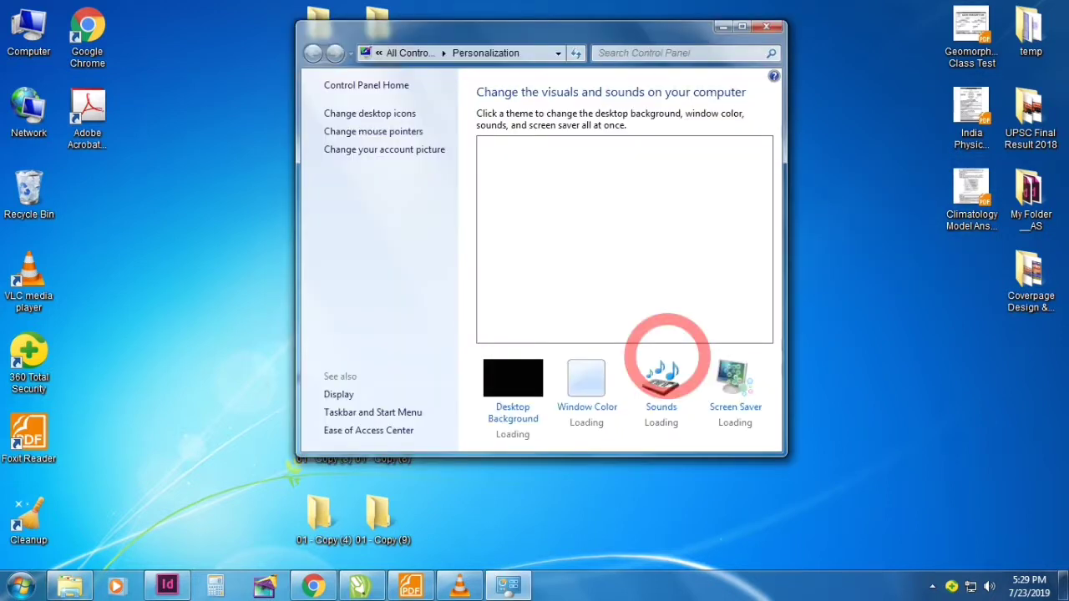
{"action": "left_click", "coordinate": [742, 26]}
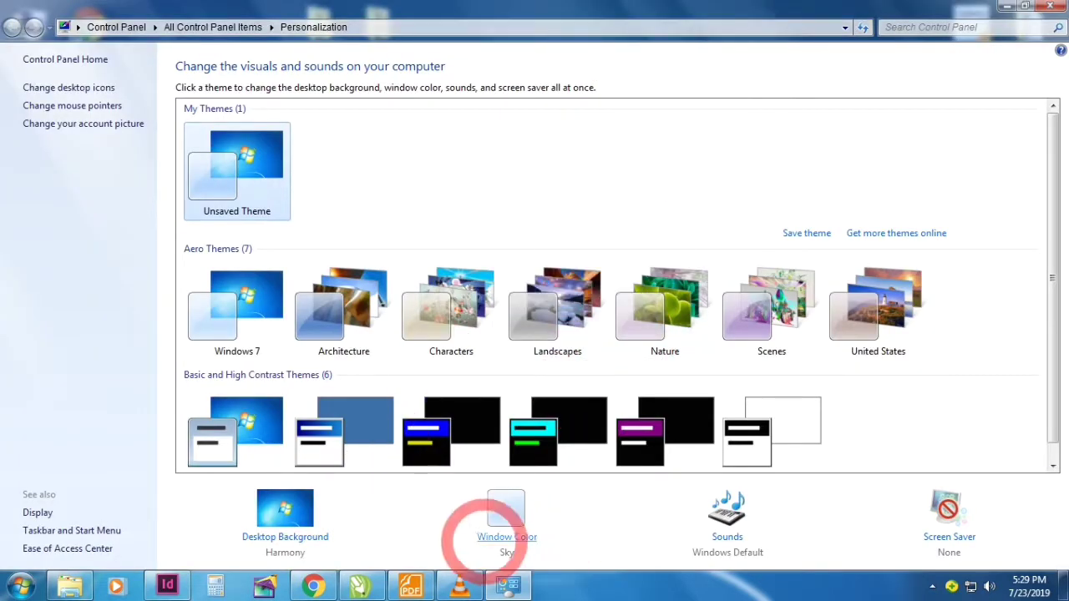
{"action": "left_click", "coordinate": [508, 537]}
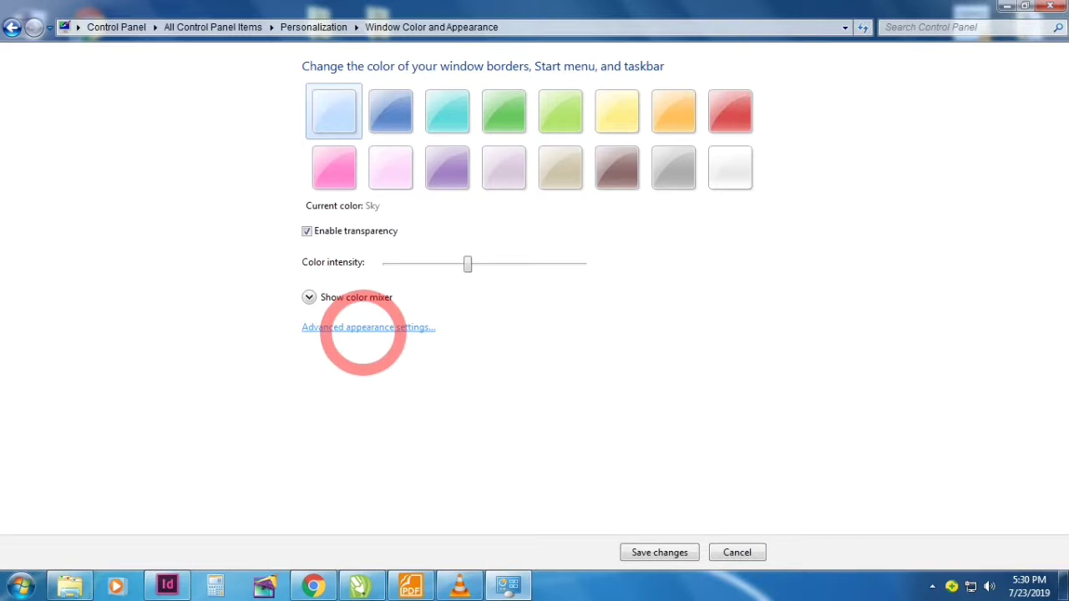
{"action": "left_click", "coordinate": [371, 328]}
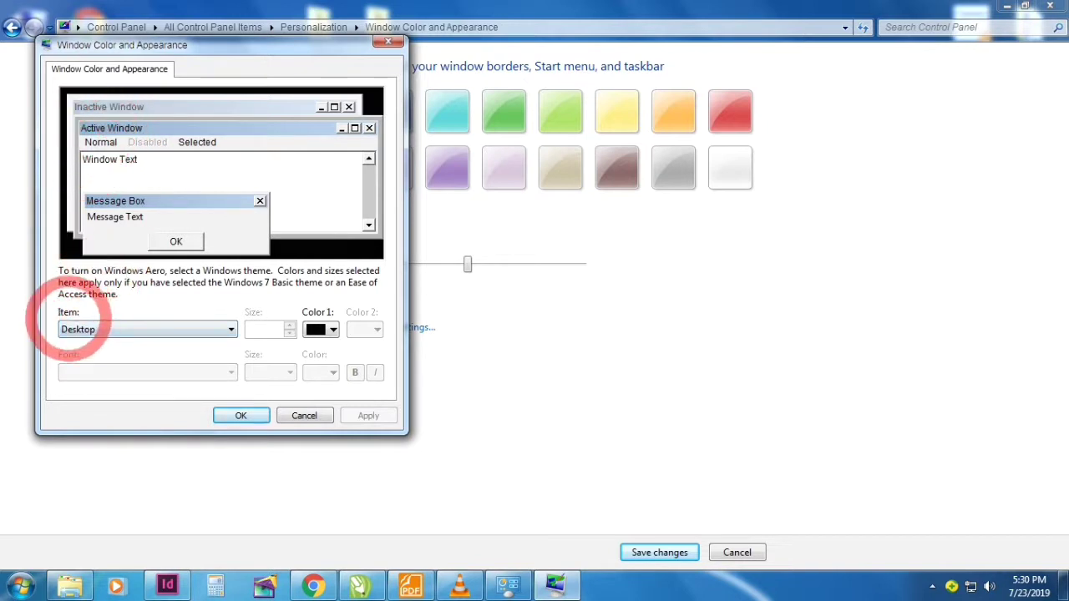
- Choose Icon as the item to customize and set its font to Stencil BT
{"action": "left_click", "coordinate": [92, 329]}
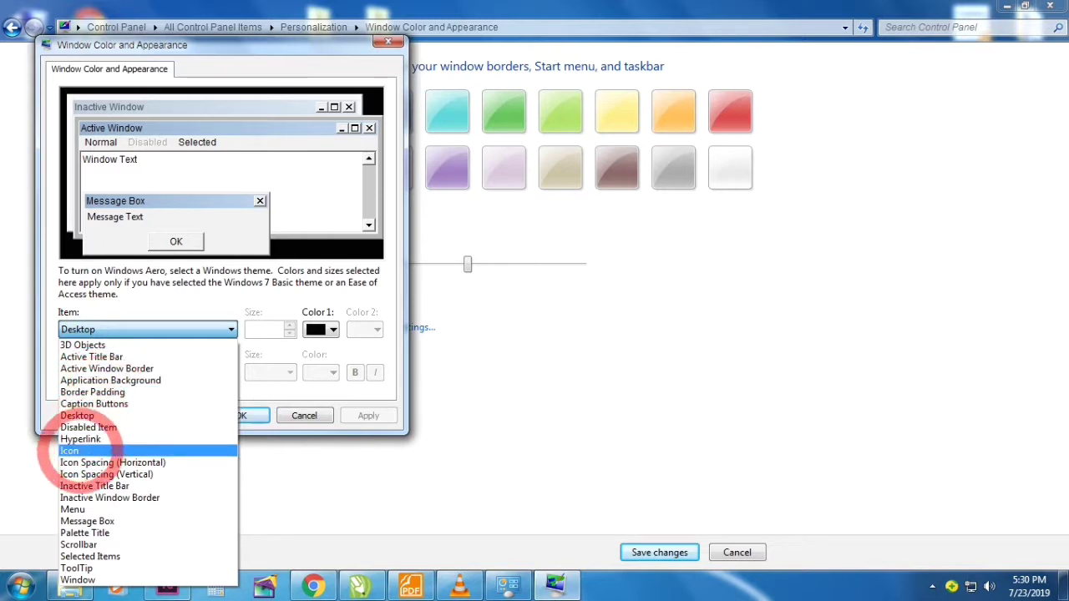
{"action": "left_click", "coordinate": [69, 451]}
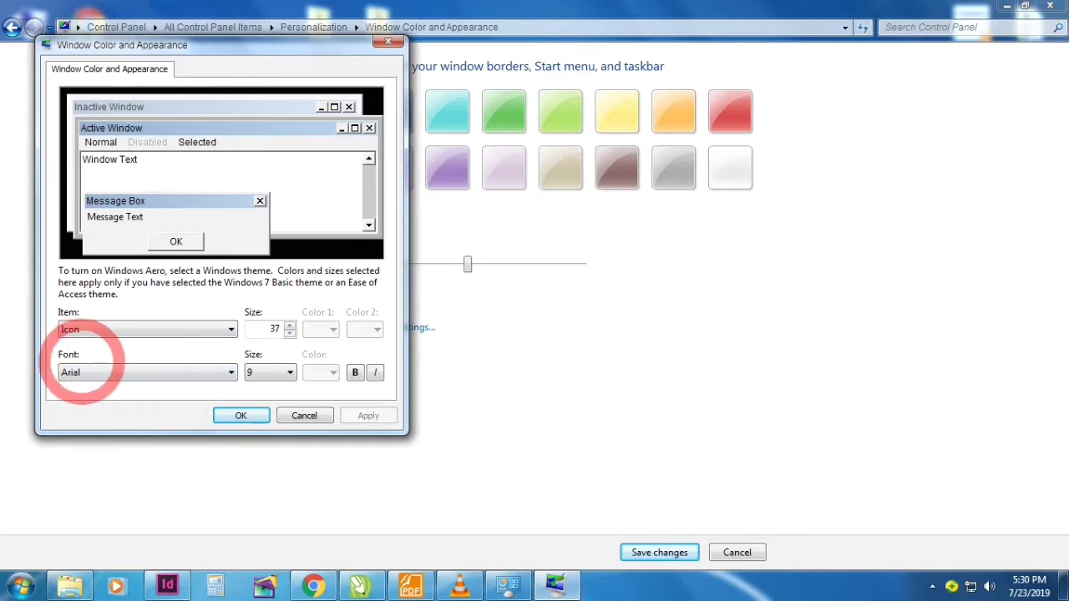
{"action": "left_click", "coordinate": [255, 372]}
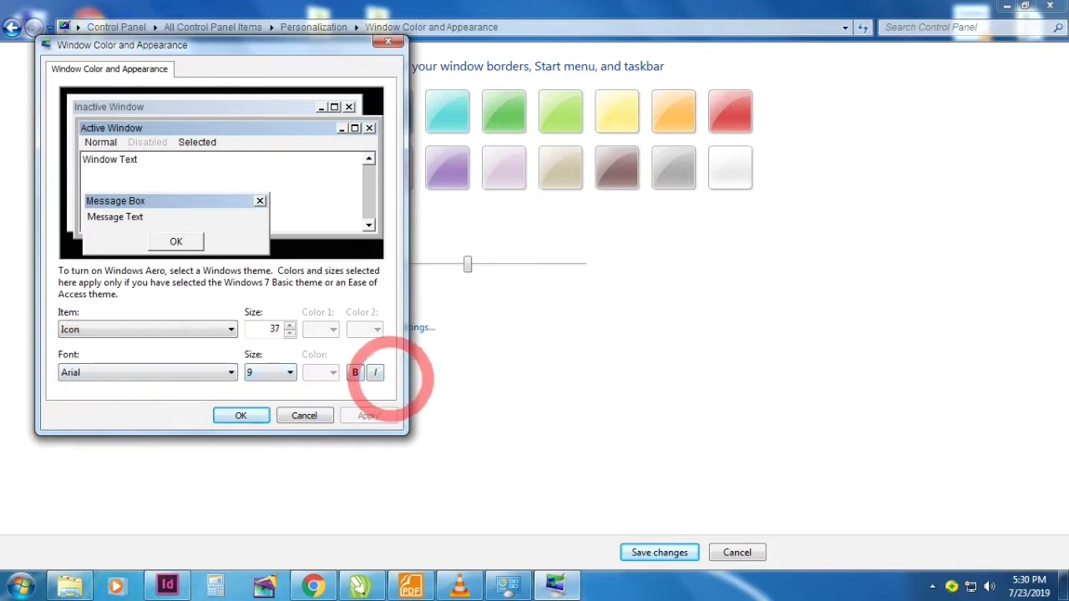
{"action": "left_click", "coordinate": [140, 373]}
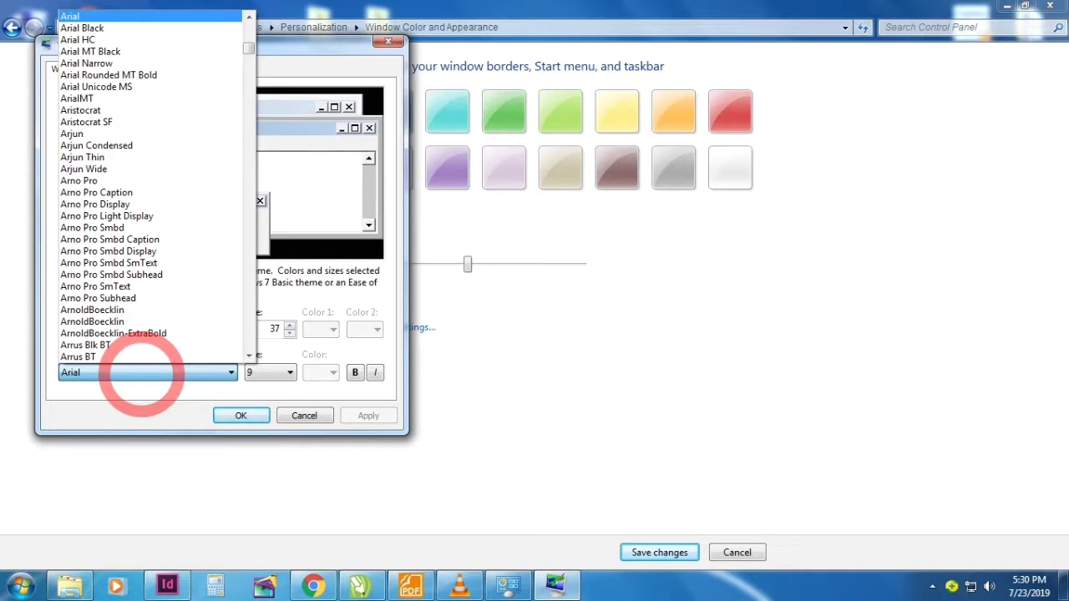
{"action": "key", "text": "s"}
{"action": "key", "text": "t"}
{"action": "key", "text": "e"}
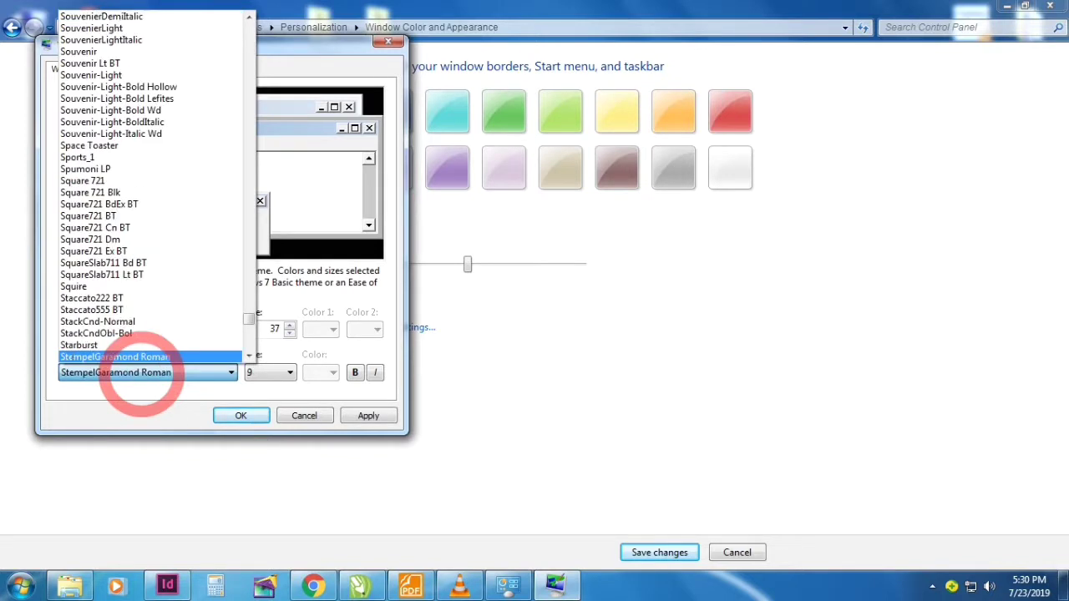
{"action": "key", "text": "n"}
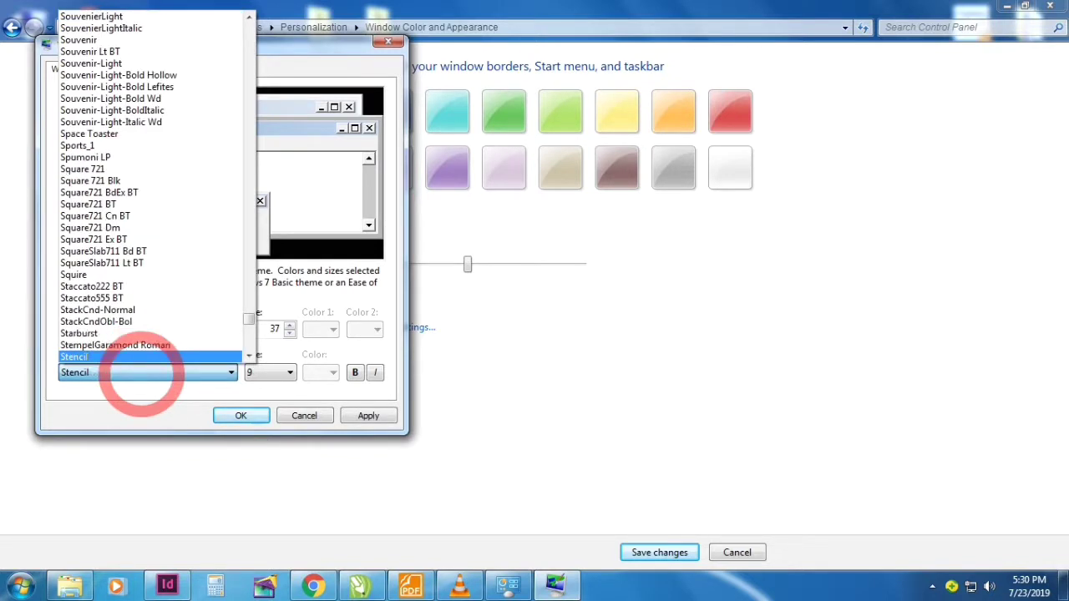
{"action": "key", "text": "Down"}
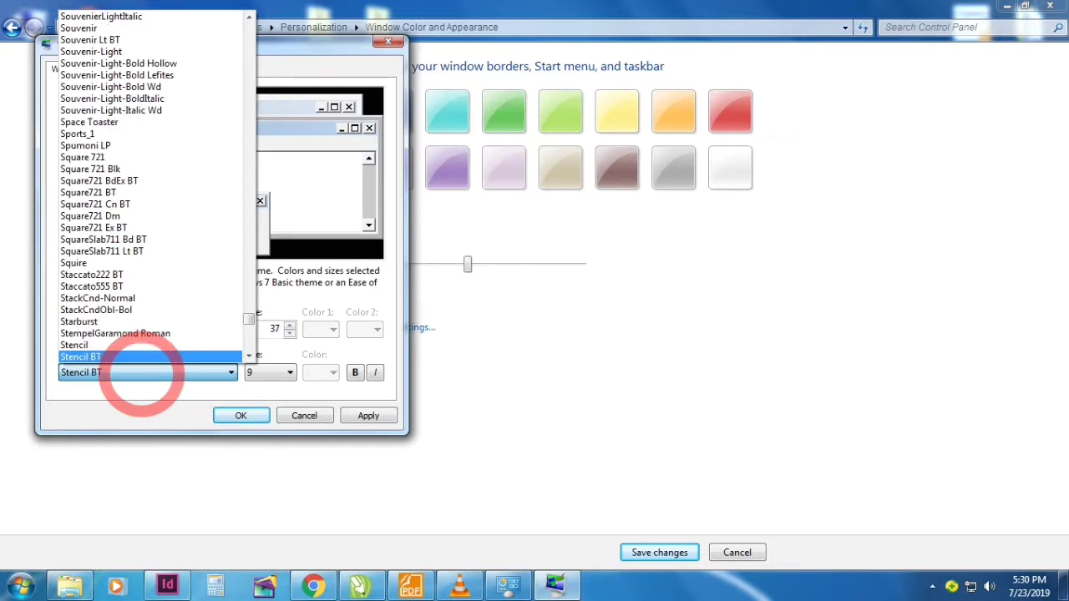
{"action": "left_click", "coordinate": [96, 358]}
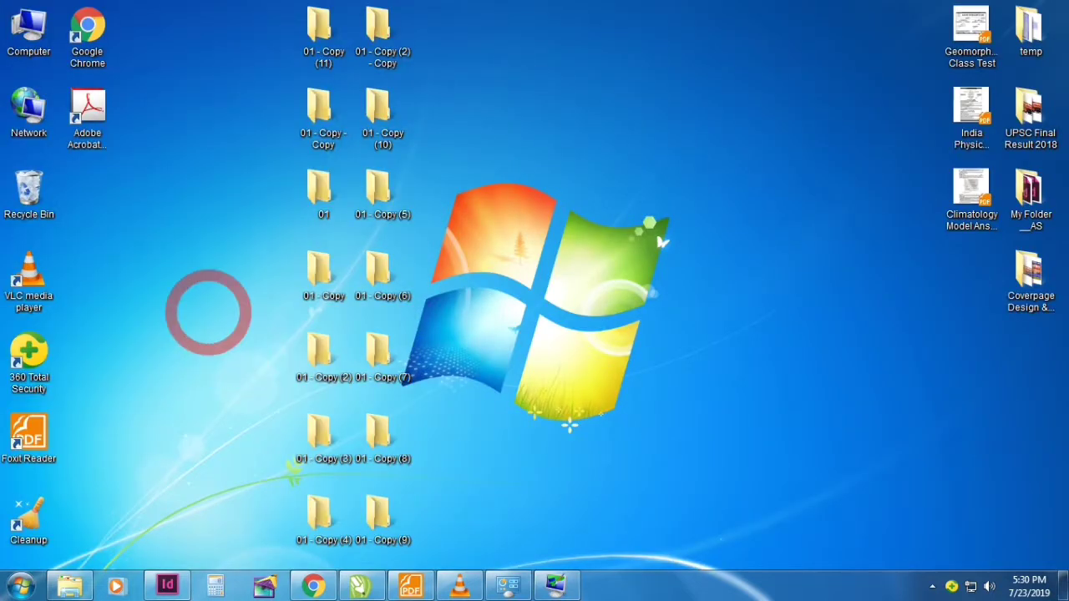
- Look over the current font in the Start menu, its recent files and the full program list, and close the menu
{"action": "key", "text": "super"}
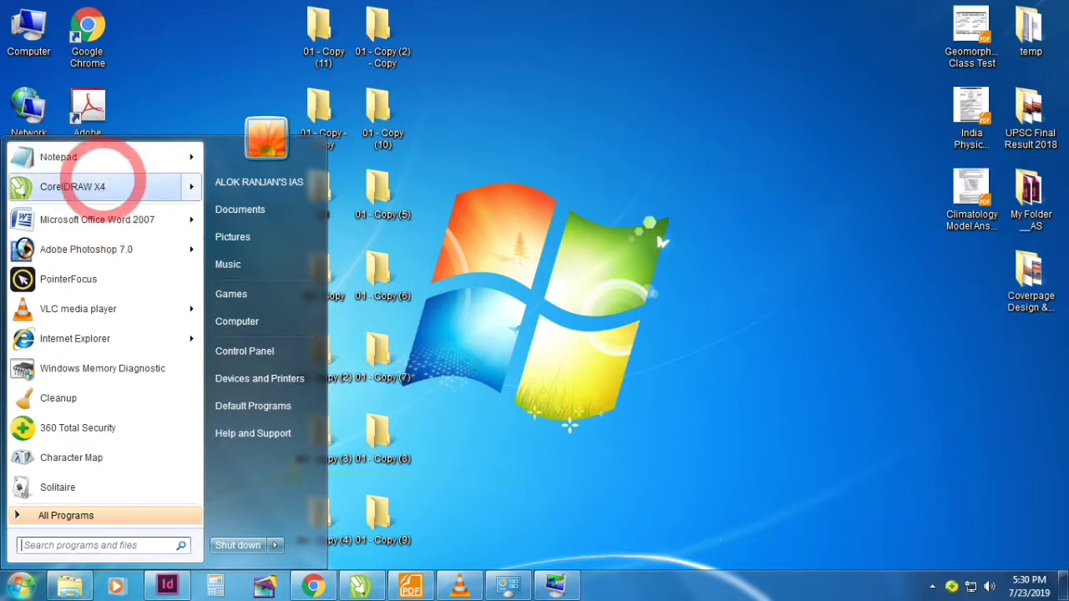
{"action": "mouse_move", "coordinate": [200, 185]}
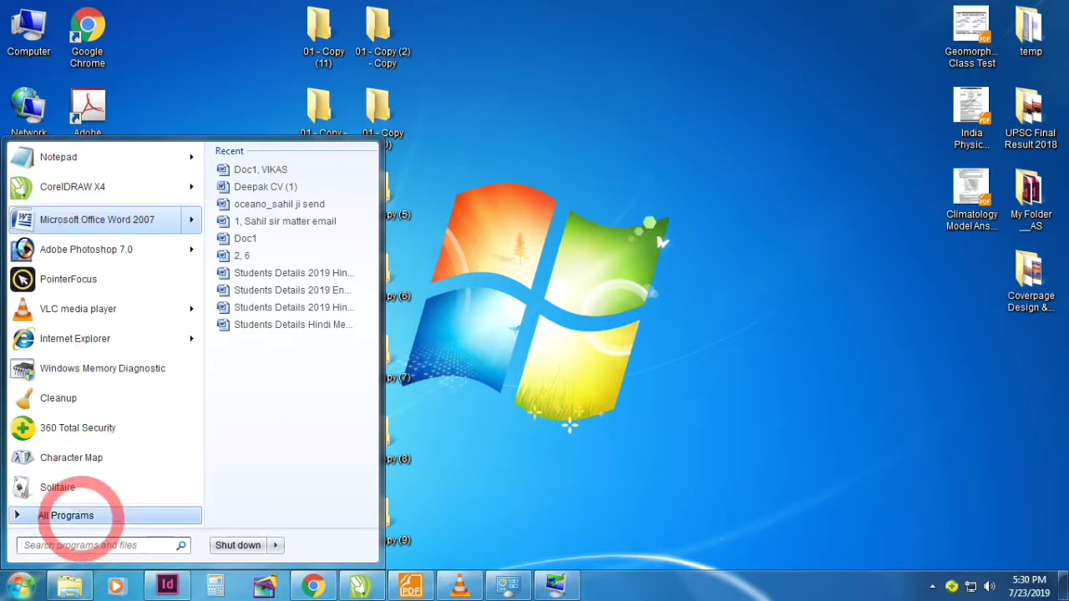
{"action": "left_click", "coordinate": [71, 515]}
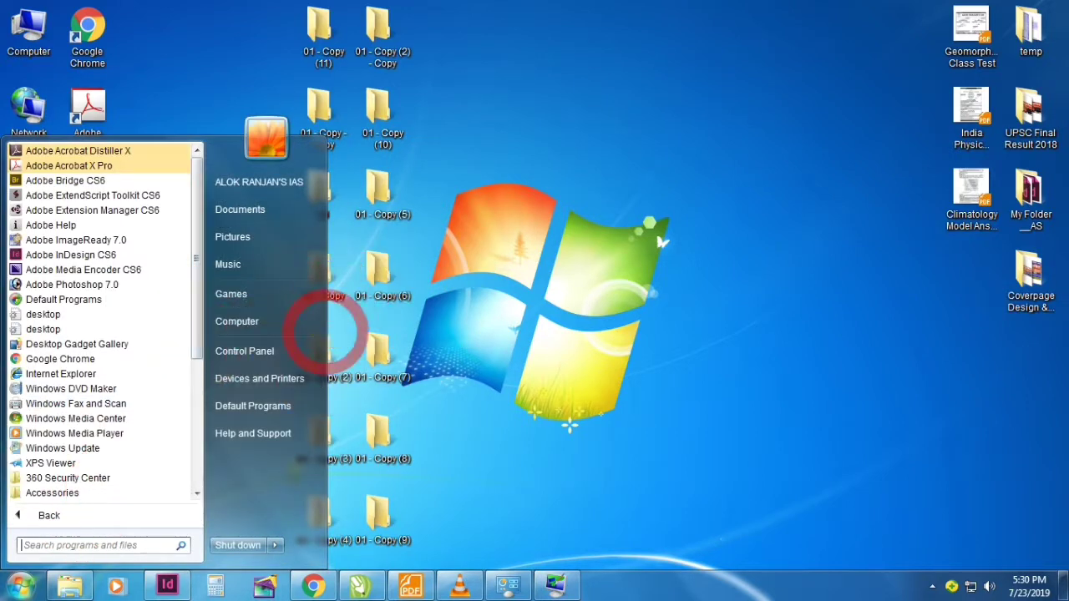
{"action": "left_click", "coordinate": [568, 358]}
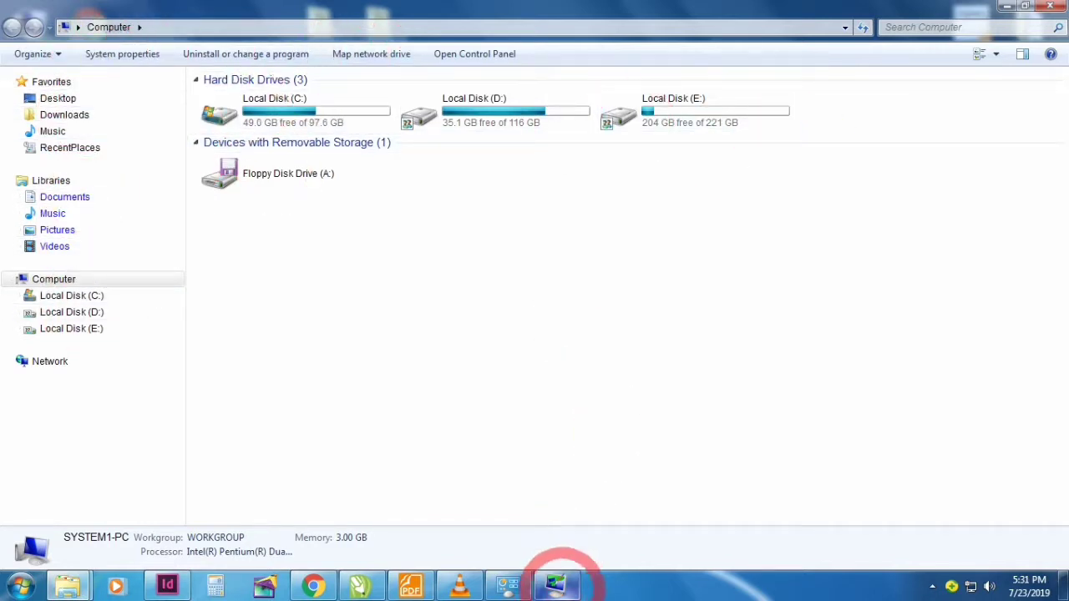
- Return to the Window Color and Appearance dialog, set the icon font size to 11, and apply the font settings
{"action": "left_click", "coordinate": [557, 585]}
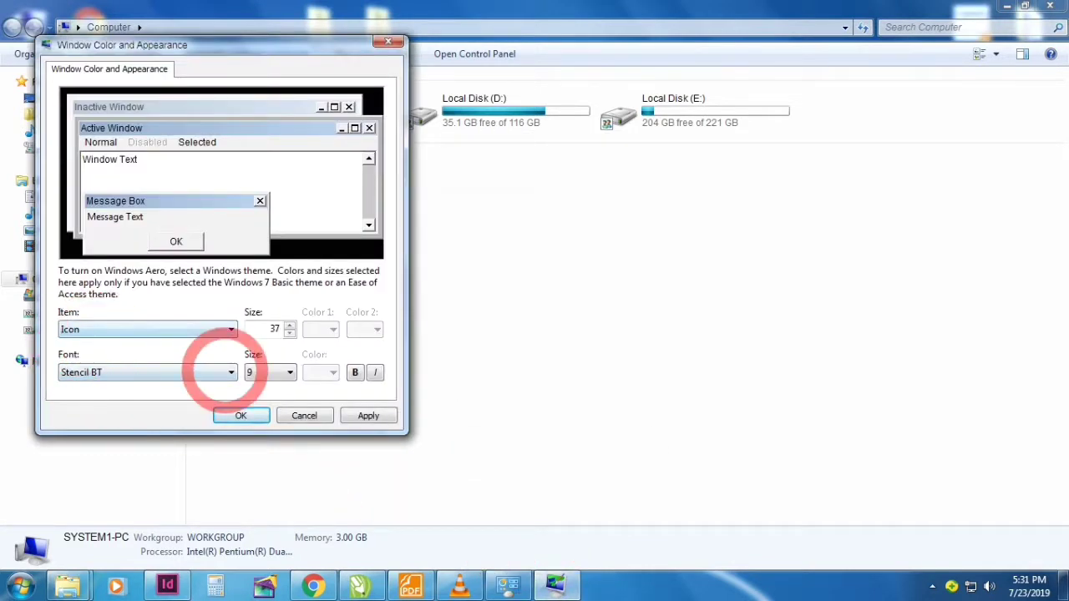
{"action": "left_click", "coordinate": [288, 373]}
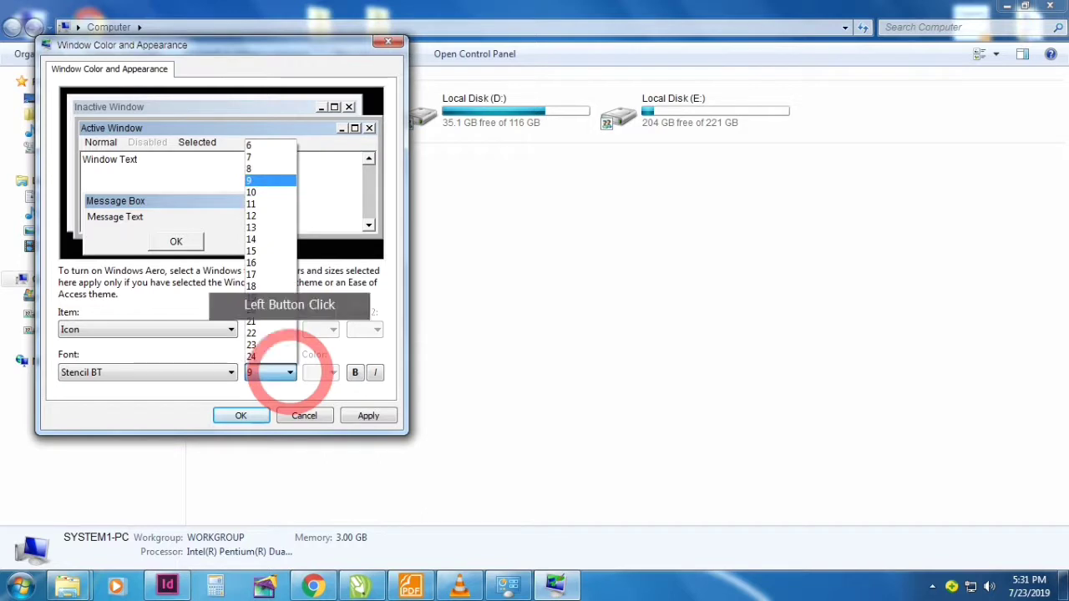
{"action": "left_click", "coordinate": [259, 204]}
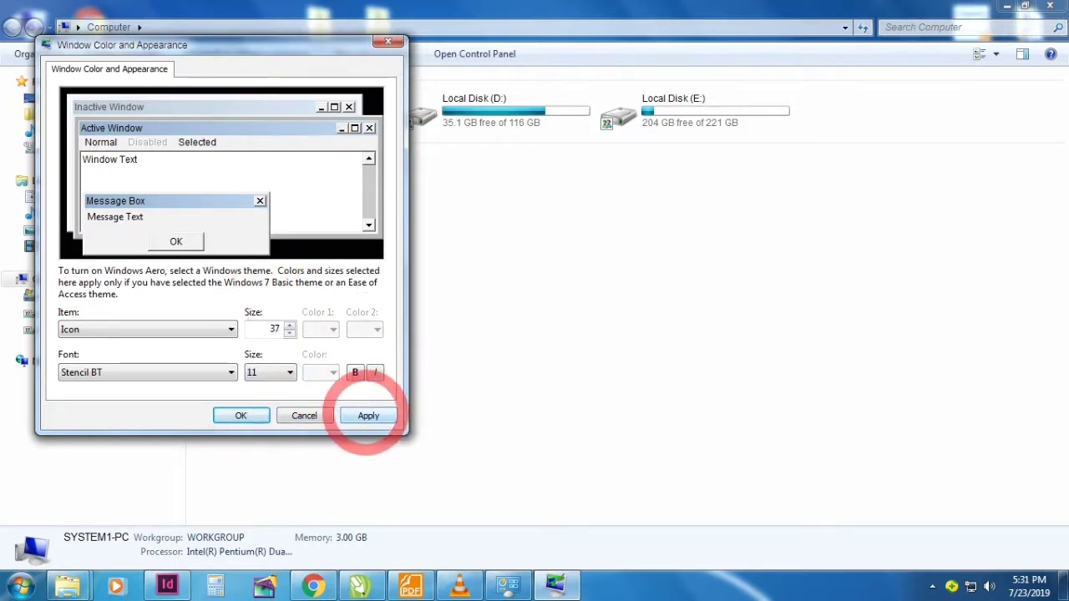
{"action": "left_click", "coordinate": [367, 415]}
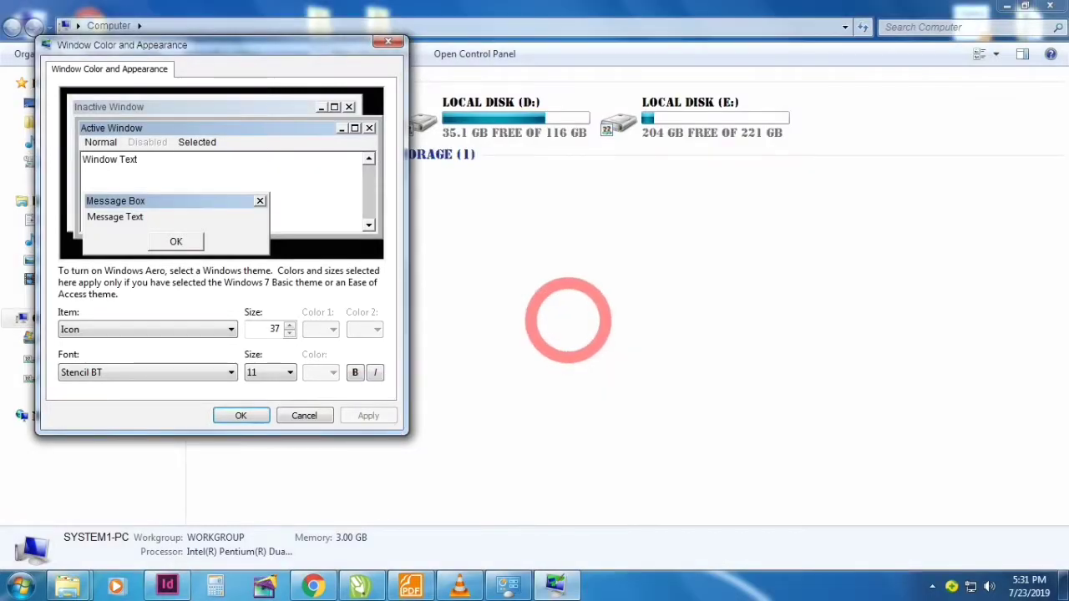
- Move the appearance dialog aside to check the font in the Computer window and Start menu, and bring the dialog back
{"action": "left_click_drag", "start_coordinate": [328, 46], "coordinate": [843, 287]}
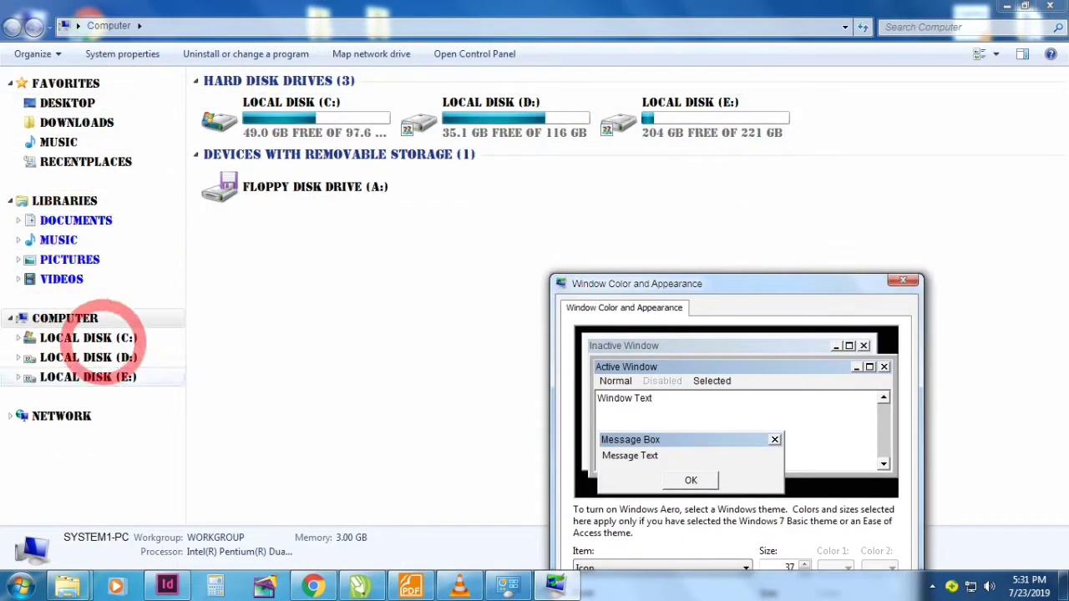
{"action": "left_click", "coordinate": [20, 586]}
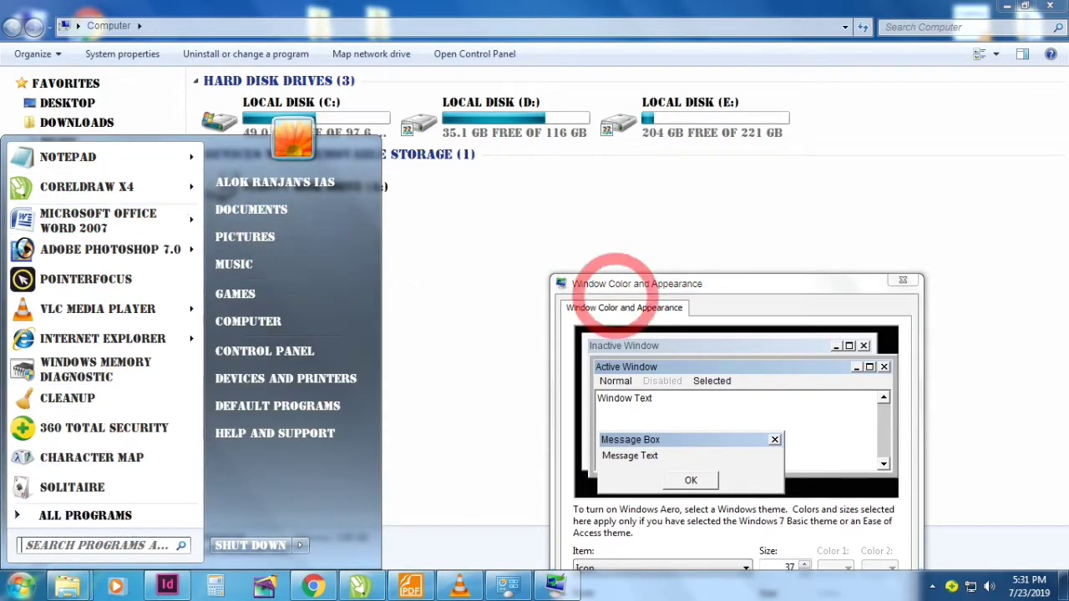
{"action": "left_click_drag", "start_coordinate": [650, 283], "coordinate": [505, 146]}
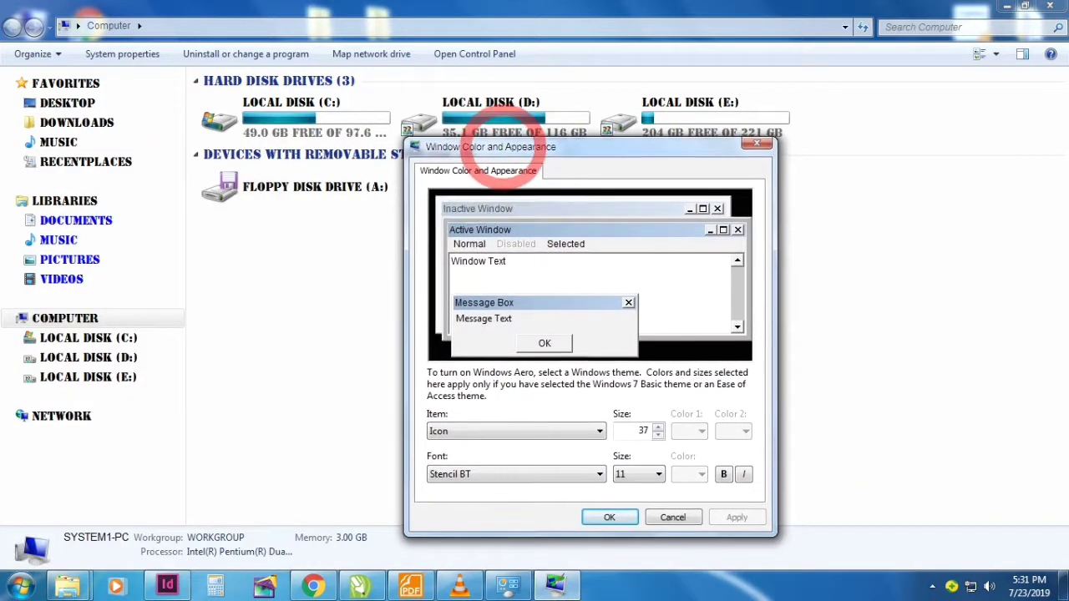
- Set the icon font size to 9 and apply the change
{"action": "left_click", "coordinate": [648, 474]}
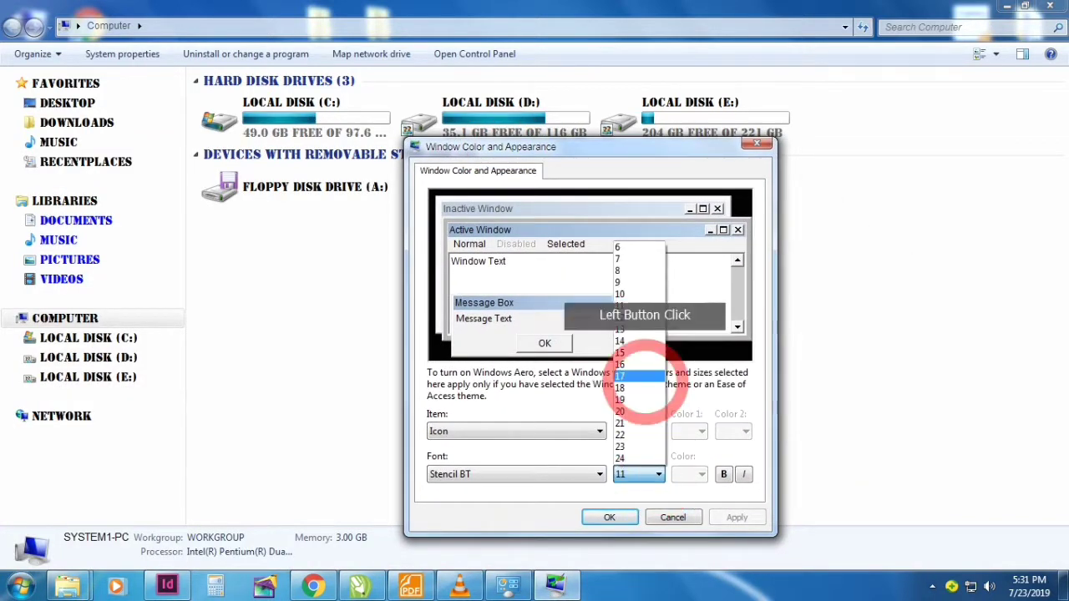
{"action": "left_click", "coordinate": [628, 283]}
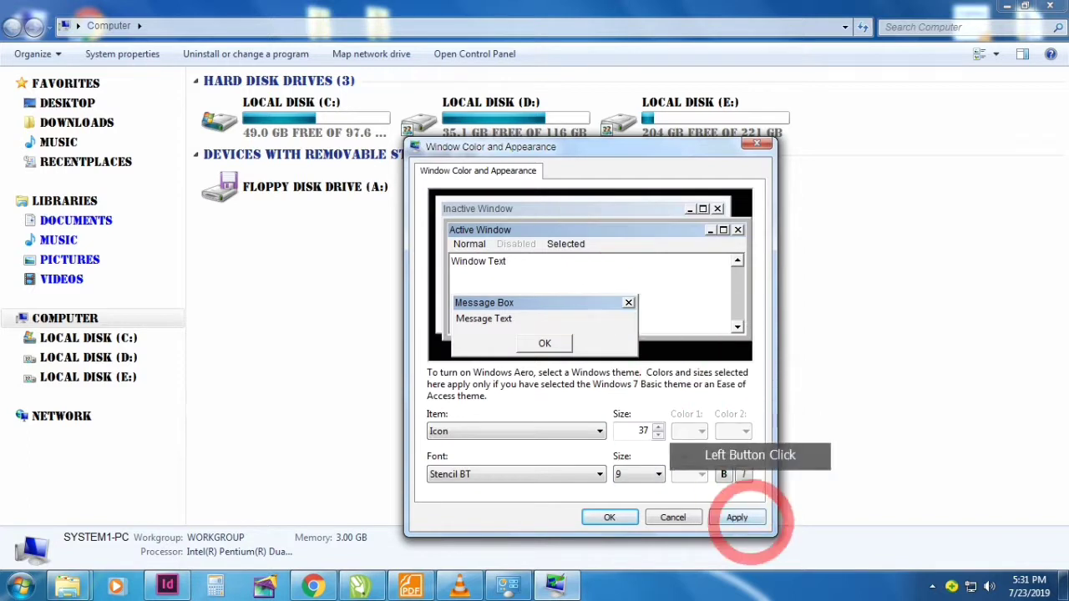
{"action": "left_click", "coordinate": [738, 518]}
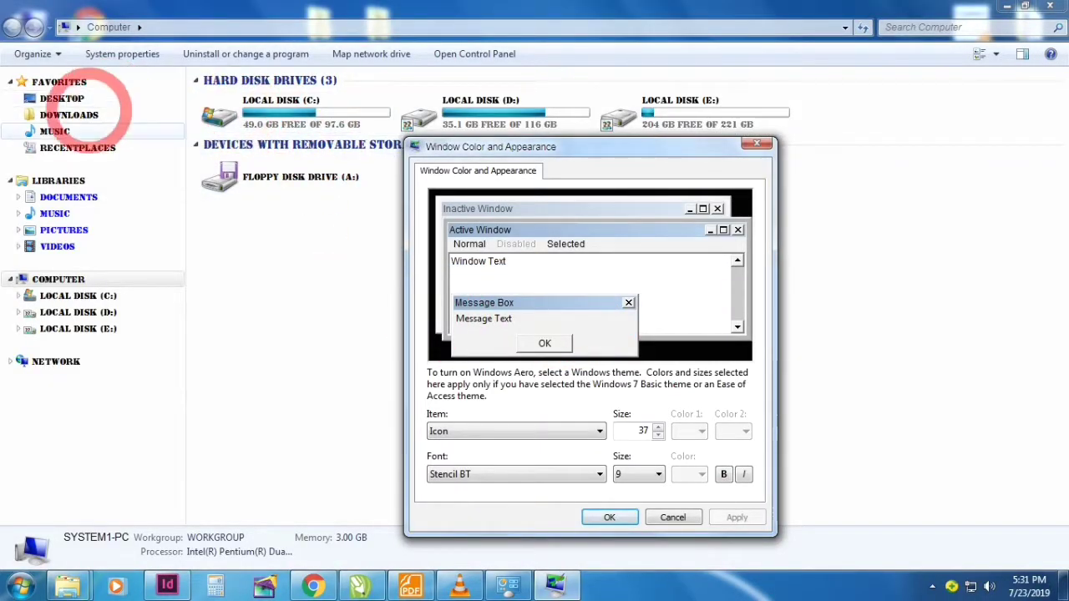
- Check the font in the Start menu and close the Window Color and Appearance dialog without further changes
{"action": "left_click", "coordinate": [22, 585]}
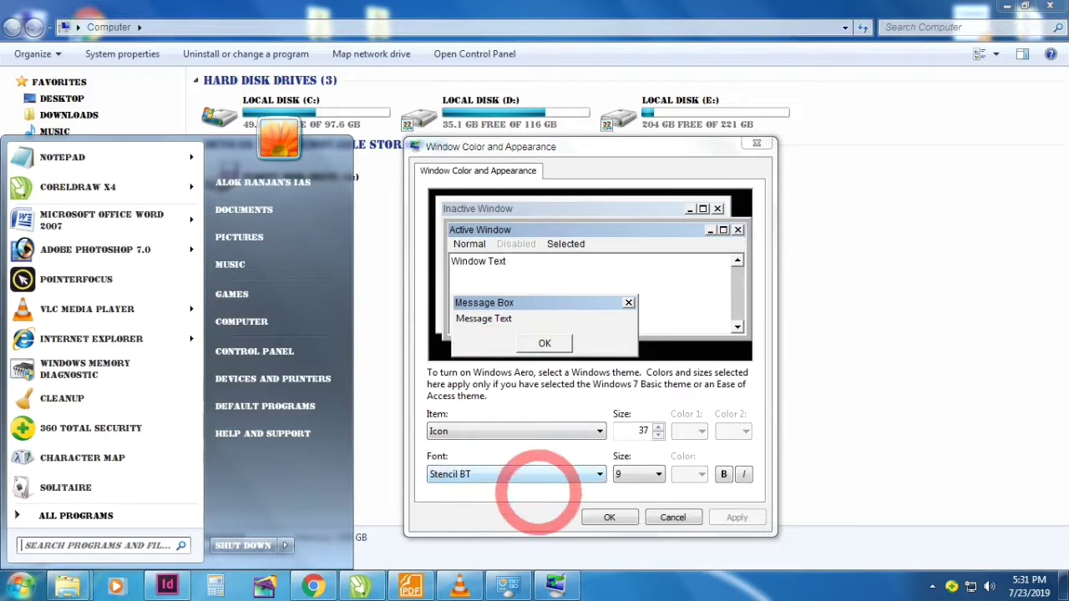
{"action": "left_click", "coordinate": [673, 517]}
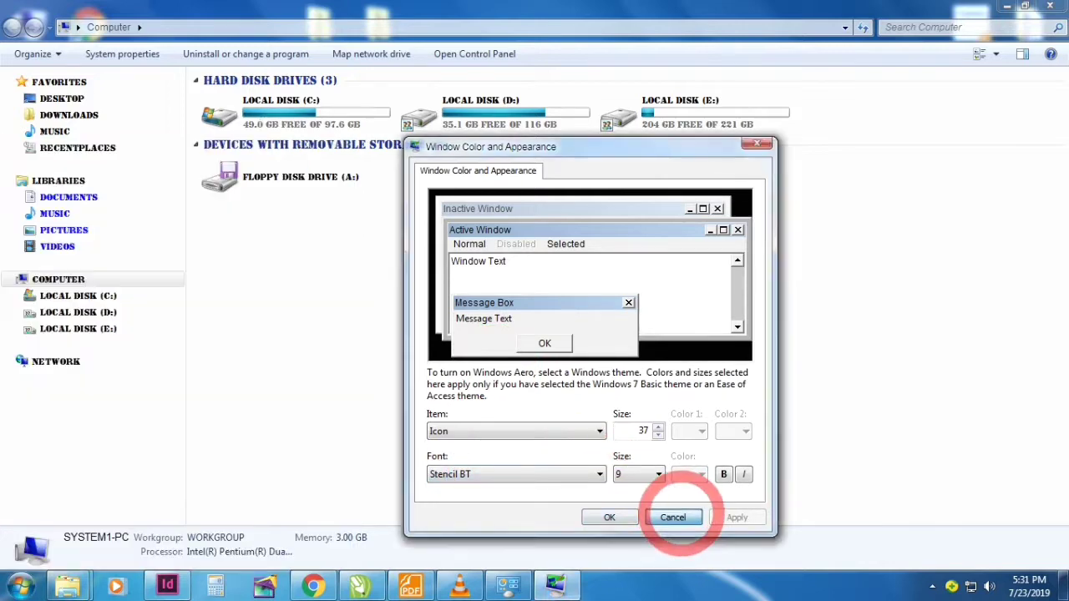
{"action": "left_click", "coordinate": [673, 517]}
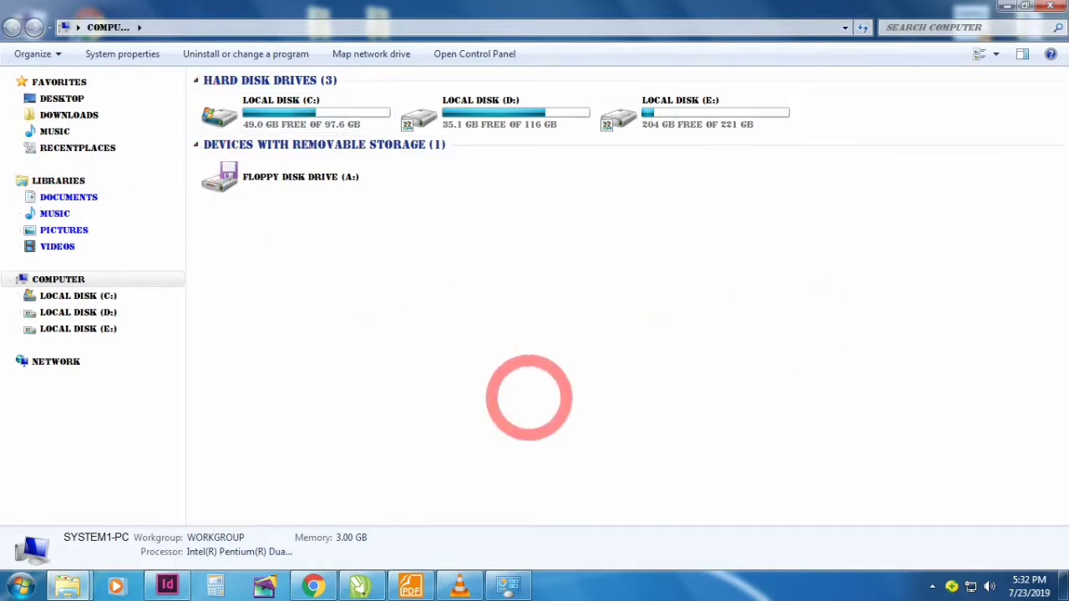
- Return to the Control Panel color page, reopen the advanced appearance settings, and choose Icon as the item
{"action": "left_click", "coordinate": [522, 580]}
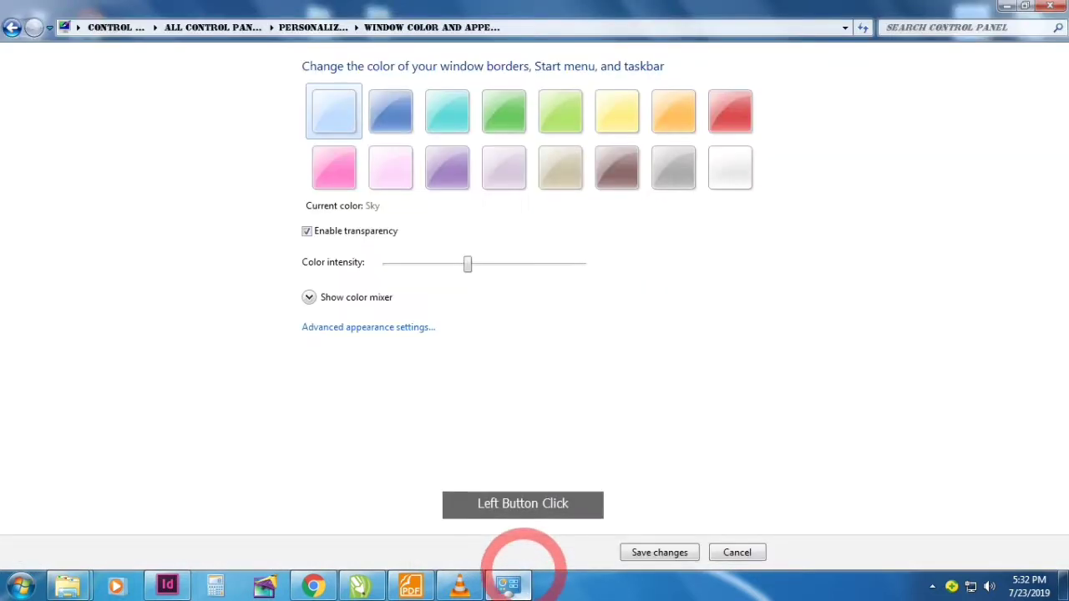
{"action": "left_click", "coordinate": [412, 327]}
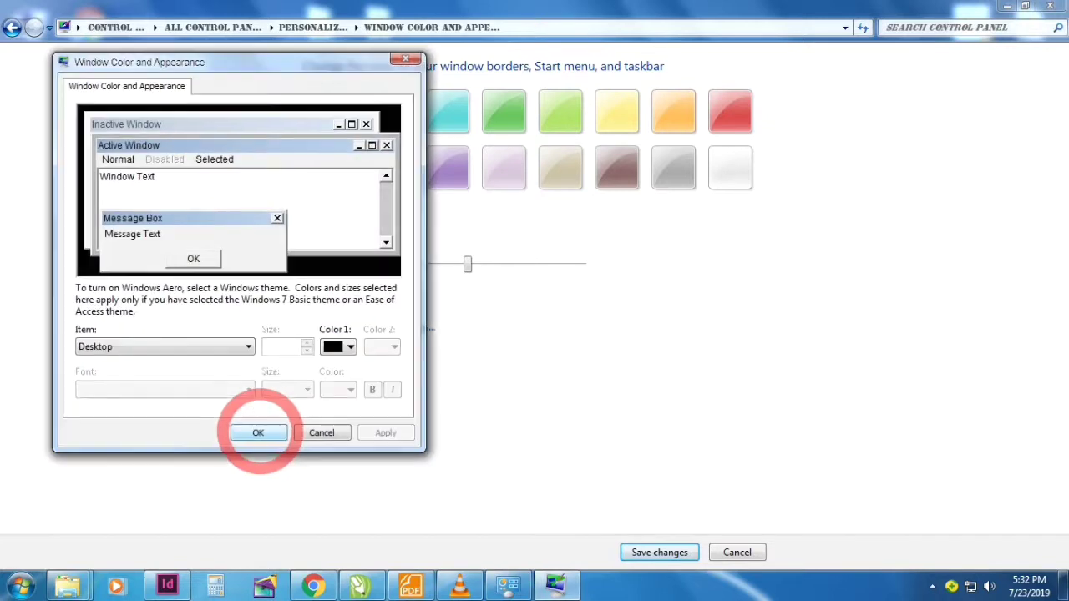
{"action": "left_click", "coordinate": [204, 345]}
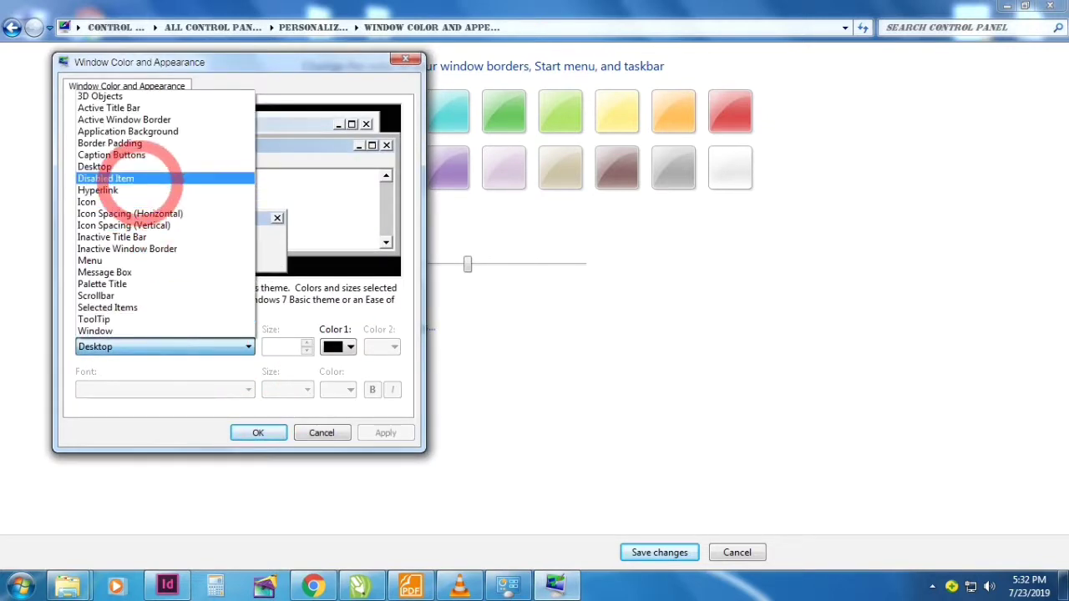
{"action": "left_click", "coordinate": [92, 201]}
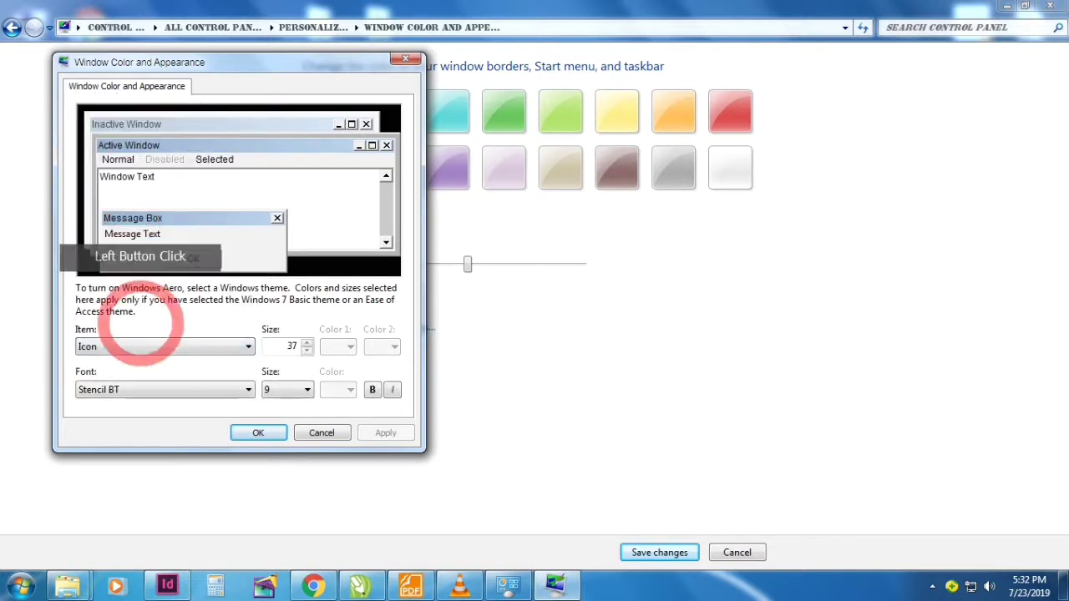
- Change the Icon item's font to Arial and apply the change
{"action": "left_click", "coordinate": [138, 390]}
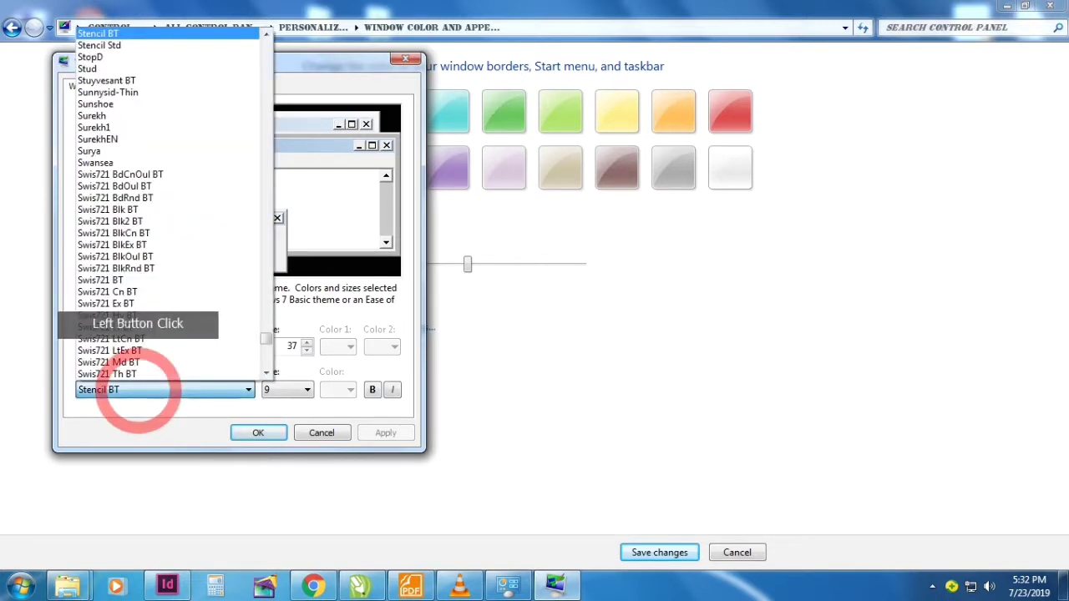
{"action": "type", "text": "arial"}
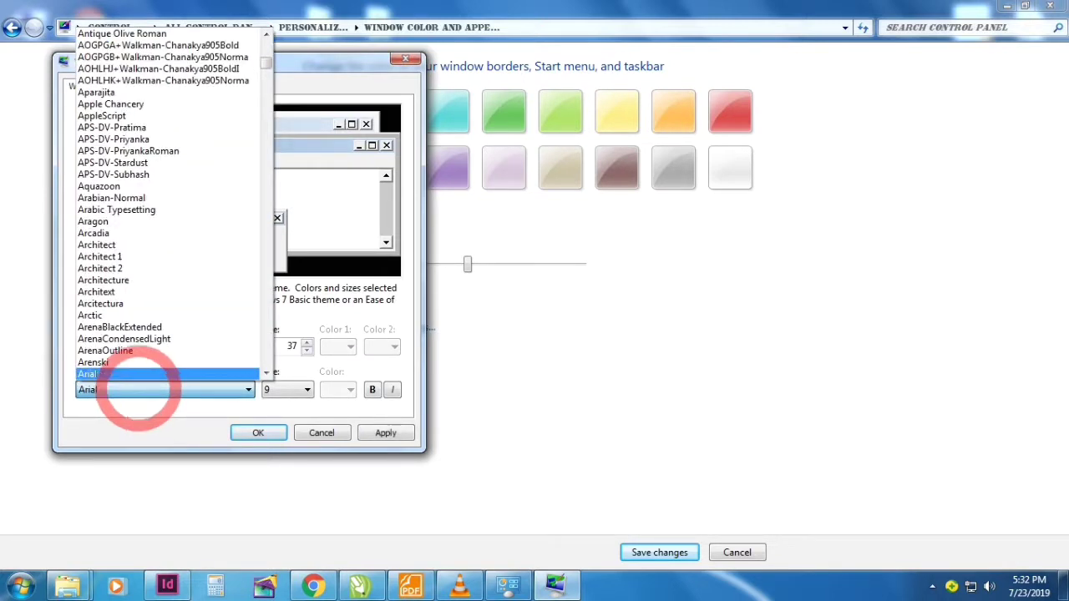
{"action": "left_click", "coordinate": [138, 391]}
{"action": "left_click", "coordinate": [282, 391]}
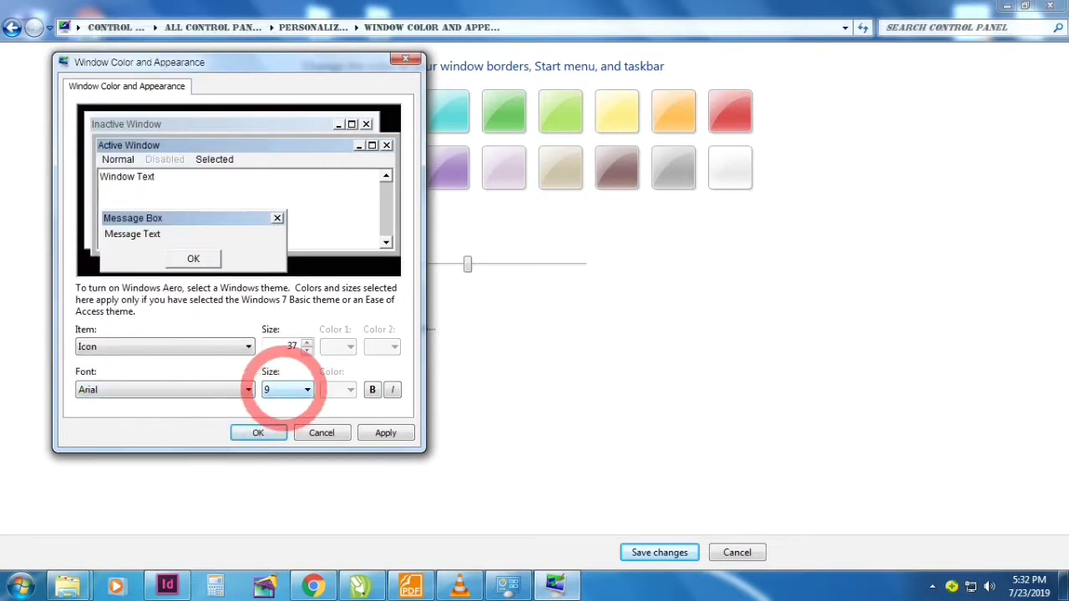
{"action": "left_click", "coordinate": [393, 434]}
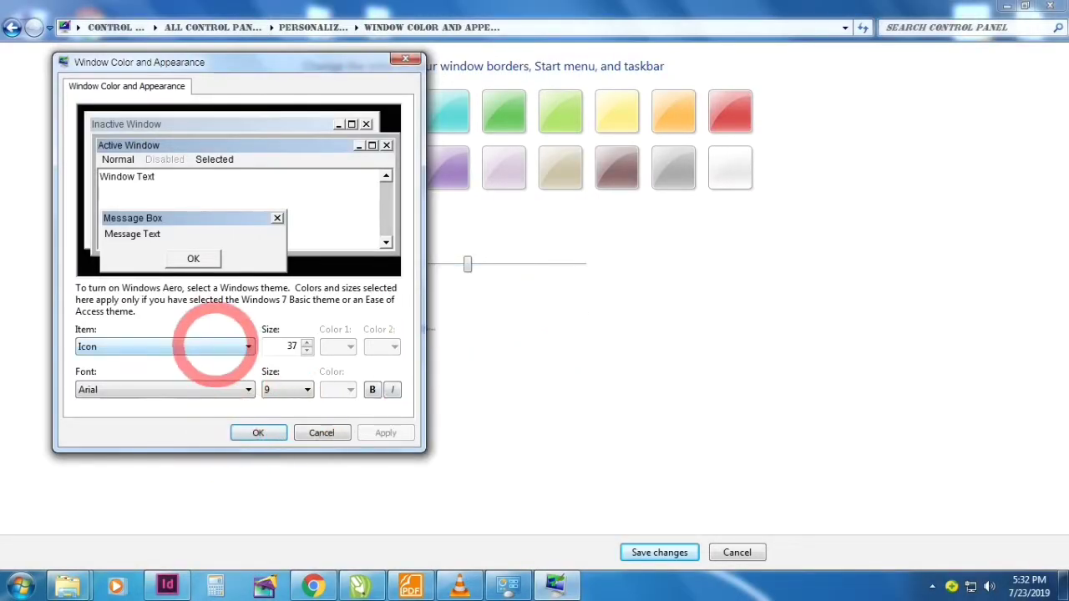
- Switch the item to Desktop, accept the appearance settings, and show the desktop to check the icon labels
{"action": "left_click", "coordinate": [205, 345]}
{"action": "left_click", "coordinate": [94, 166]}
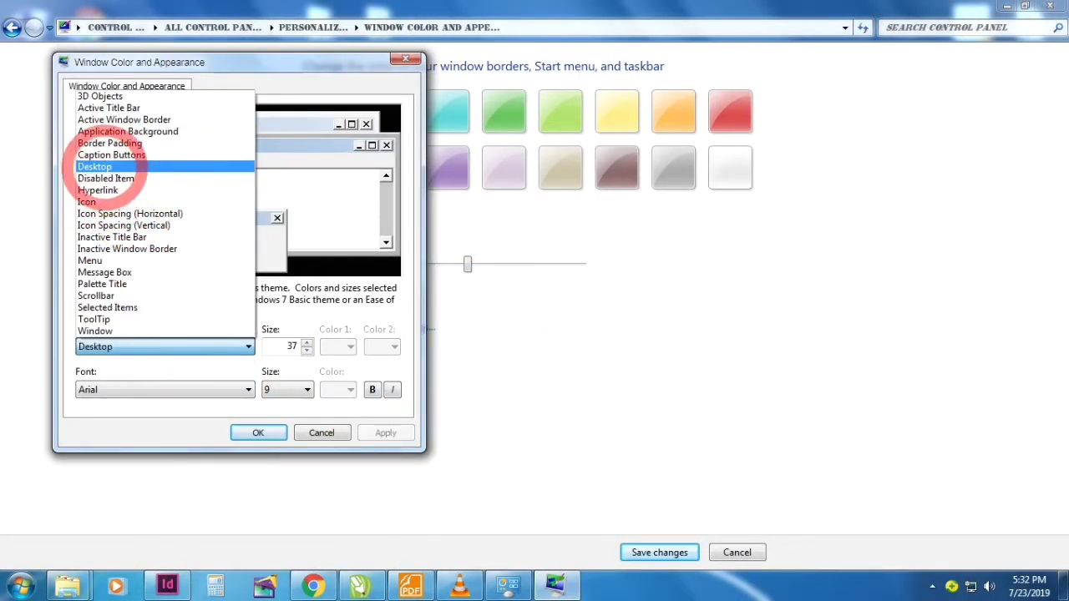
{"action": "left_click", "coordinate": [258, 431]}
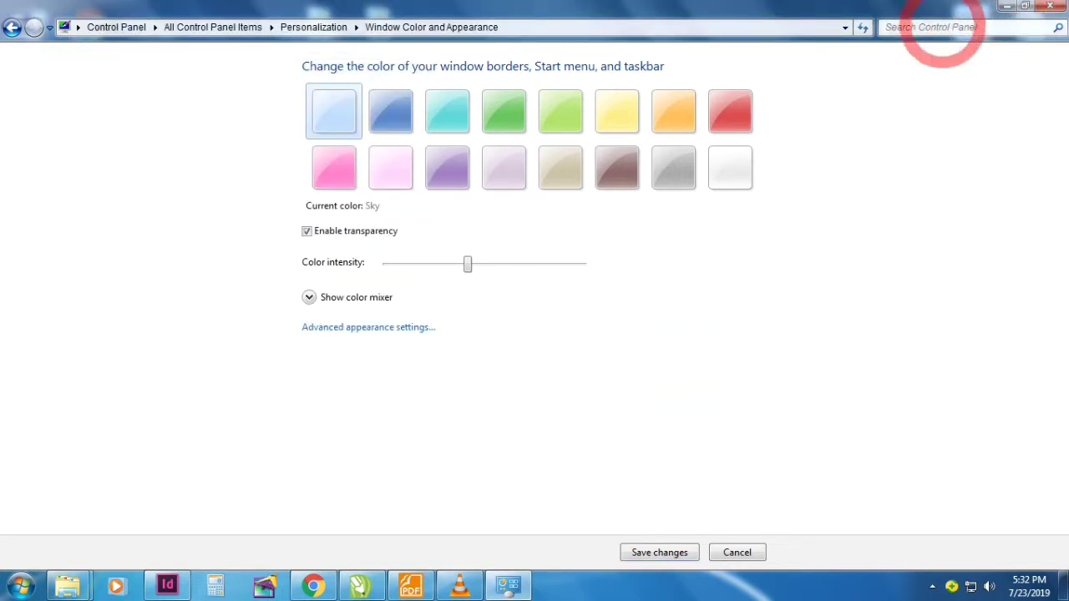
{"action": "key", "text": "super+d"}
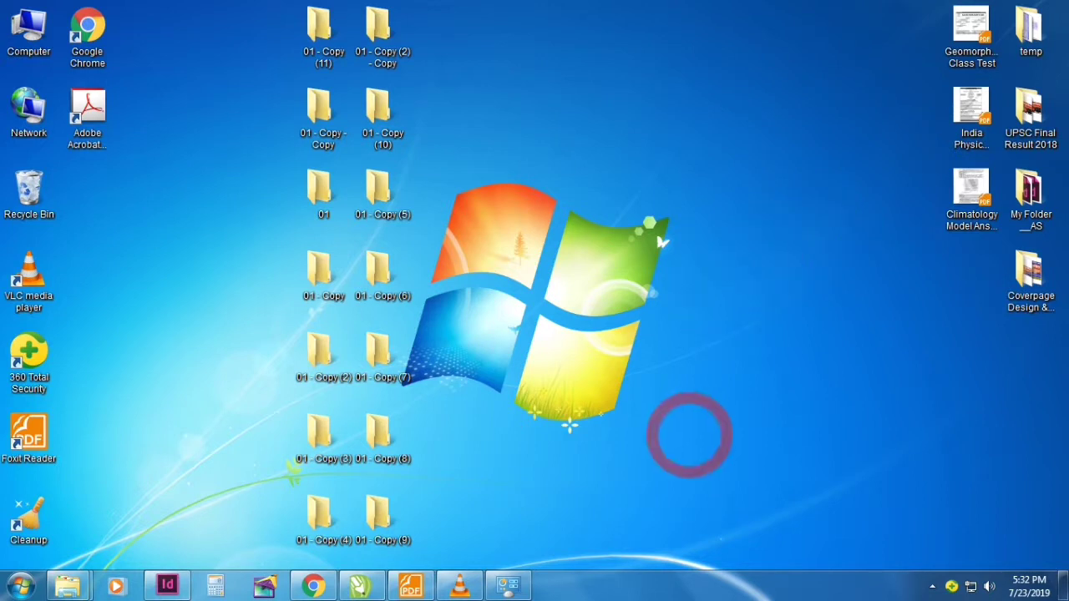